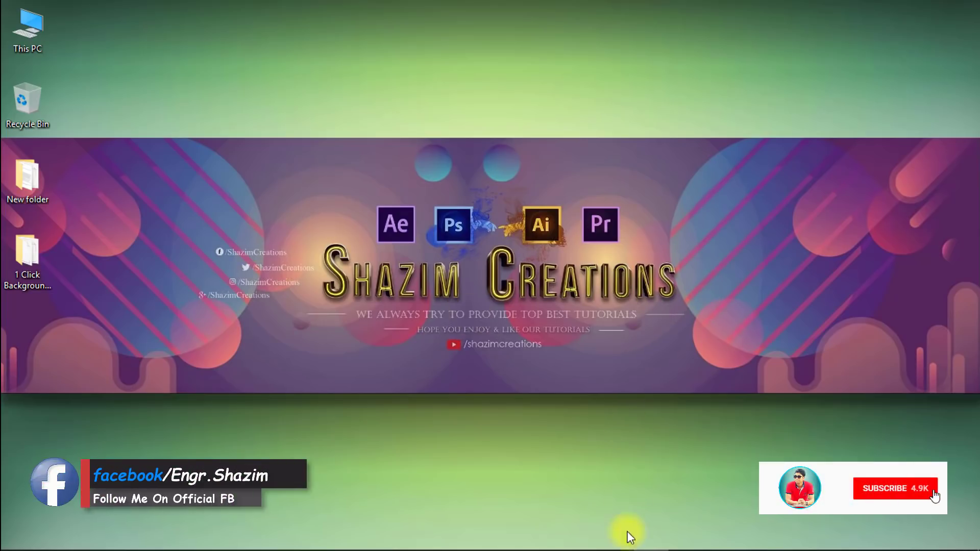
Step: Launch Photoshop CC 2018 from the taskbar shortcut to reach its Get Started screen
click(628, 540)
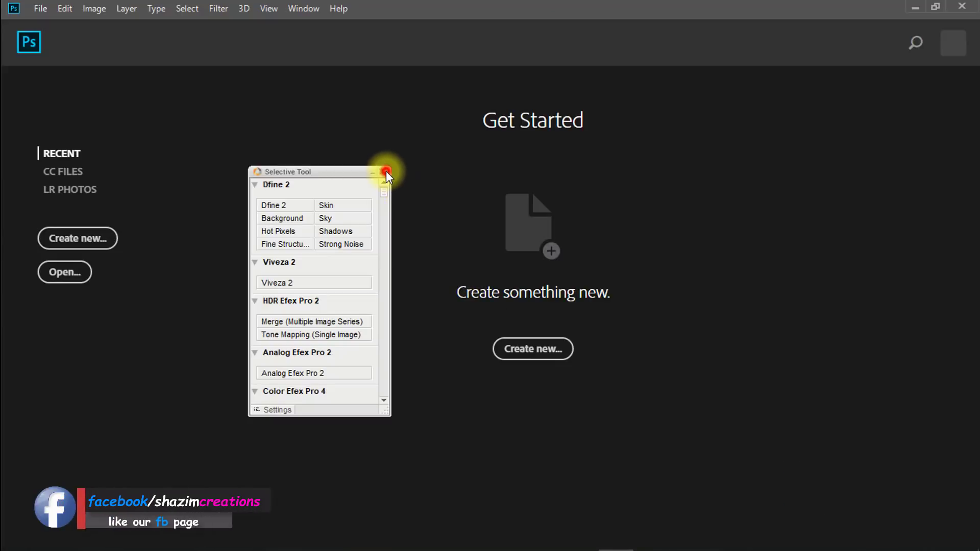
Step: Dismiss the plug-in launcher and bring up the Open dialog in the Desktop background-remove actions folder
click(385, 170)
click(47, 11)
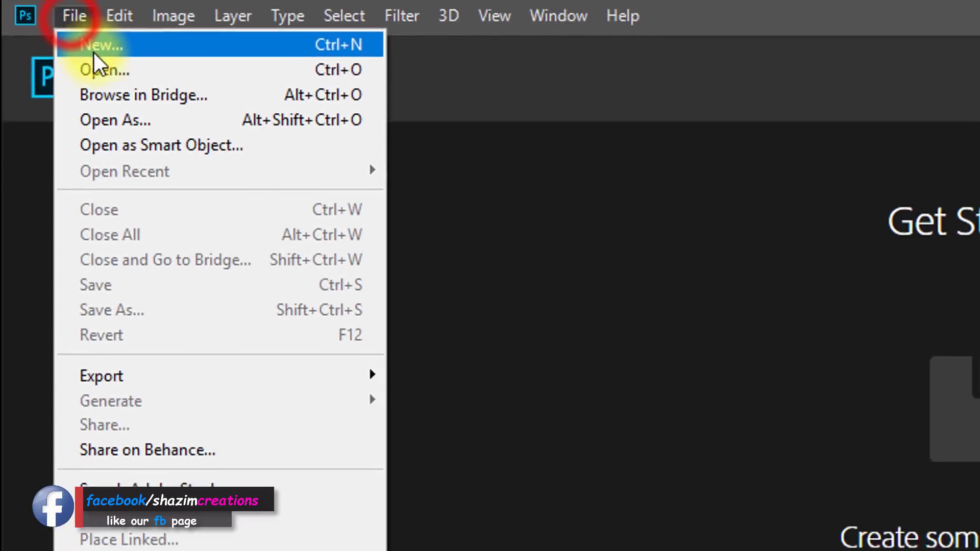
click(100, 68)
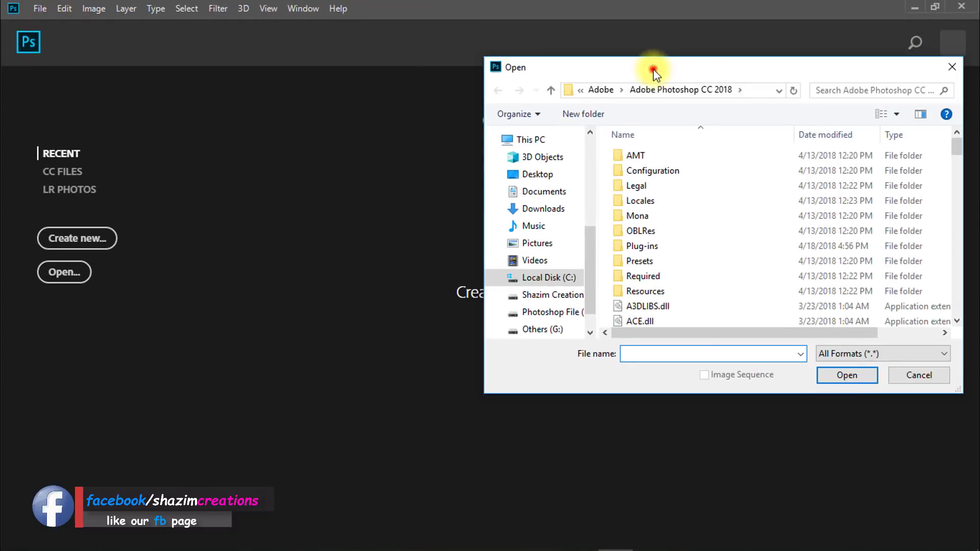
drag(653, 71, 445, 97)
click(325, 200)
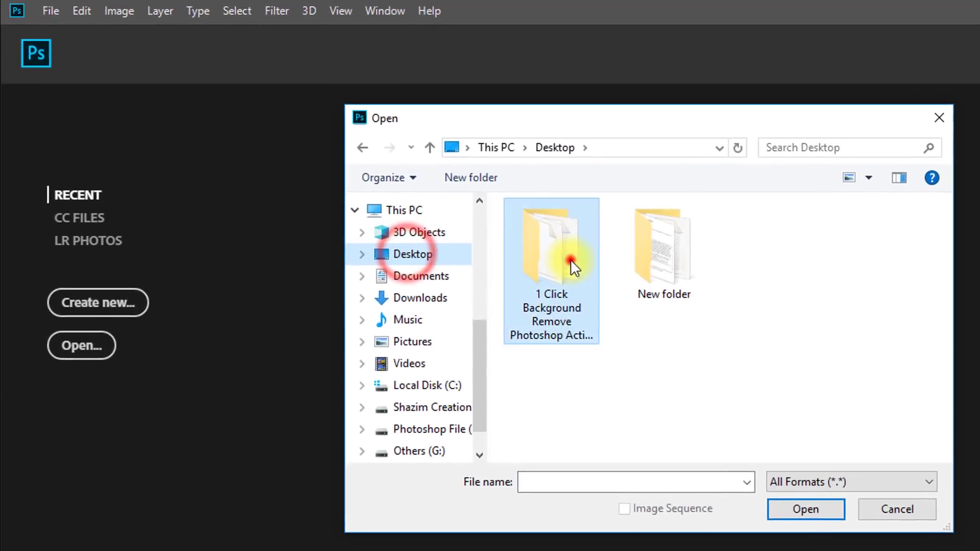
double_click(571, 260)
Step: Open 1 (1).jpg, 608013.jpg and layer-mask3.jpg together, accepting the pixel aspect ratio notice
click(571, 257)
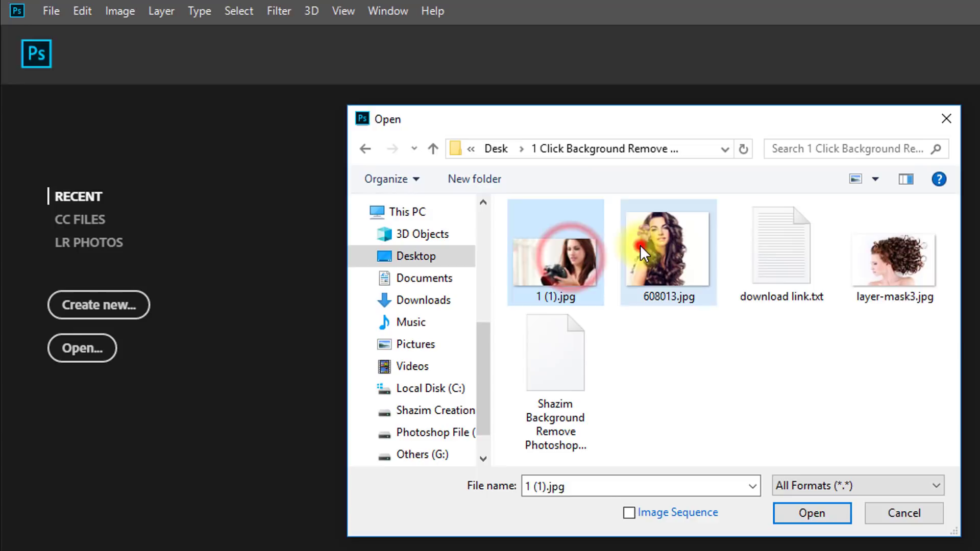
ctrl+click(668, 253)
ctrl+click(917, 258)
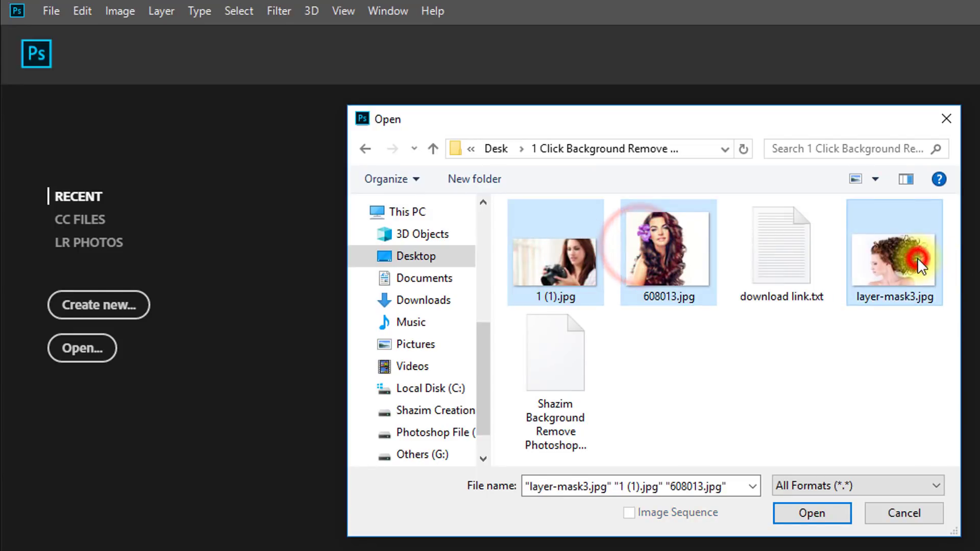
click(812, 513)
click(533, 305)
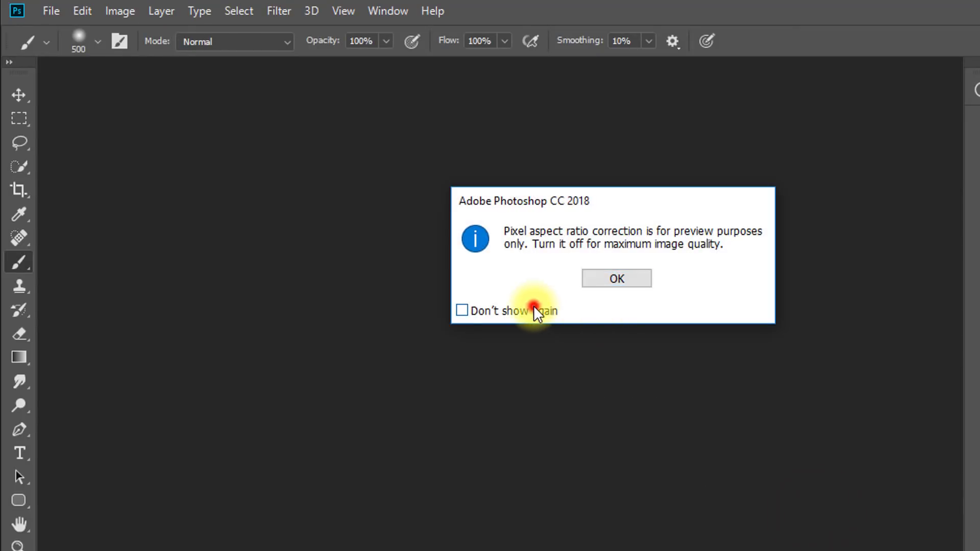
click(631, 278)
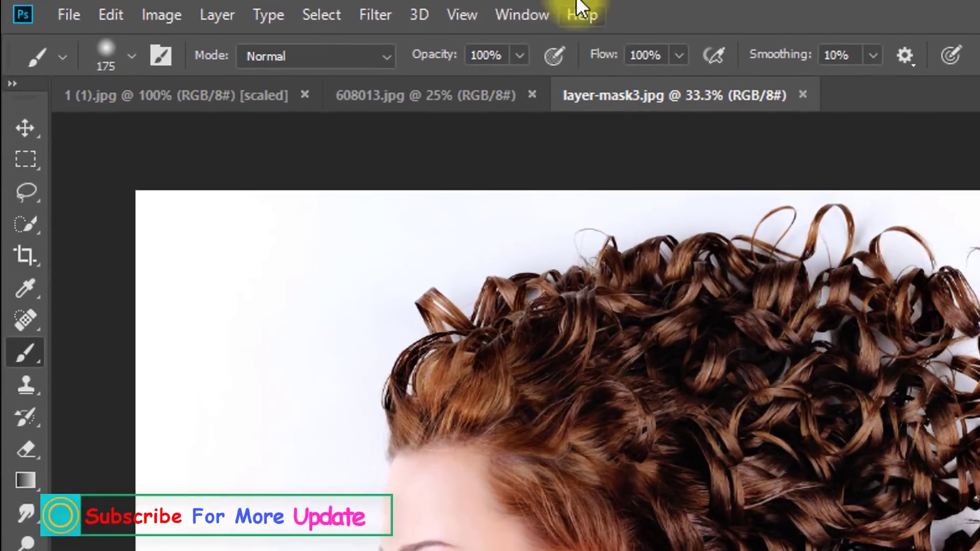
click(302, 8)
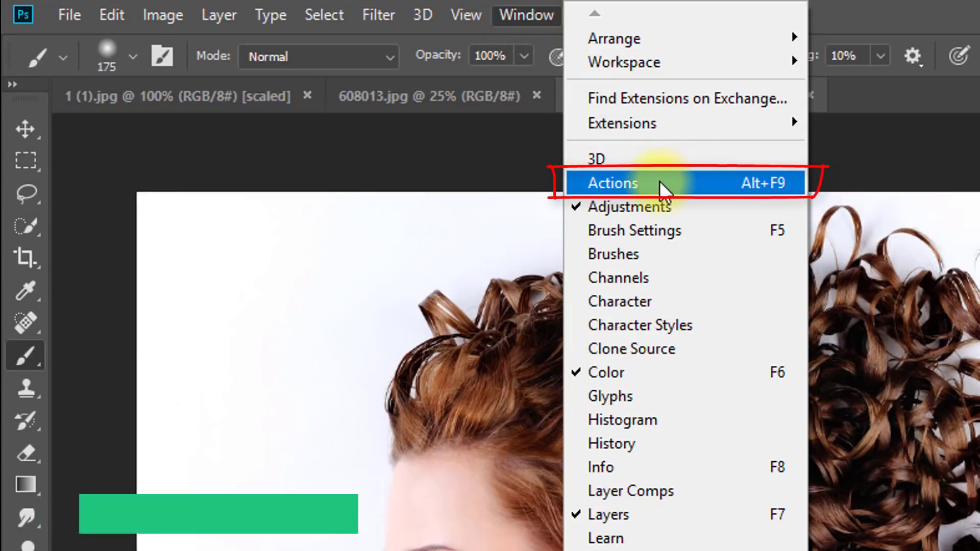
Step: Load the Shazim background-remover .atn file from the Desktop folder into the Actions panel
click(658, 182)
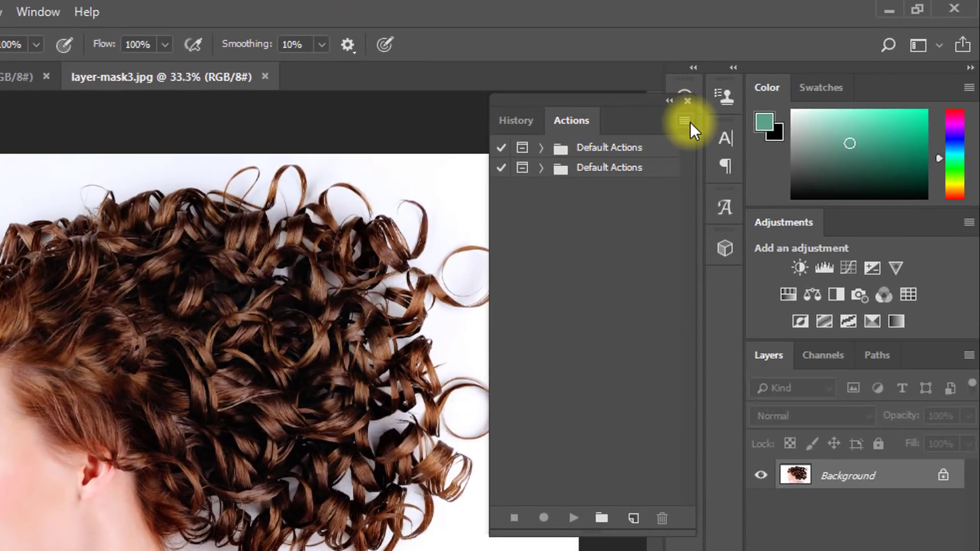
click(685, 122)
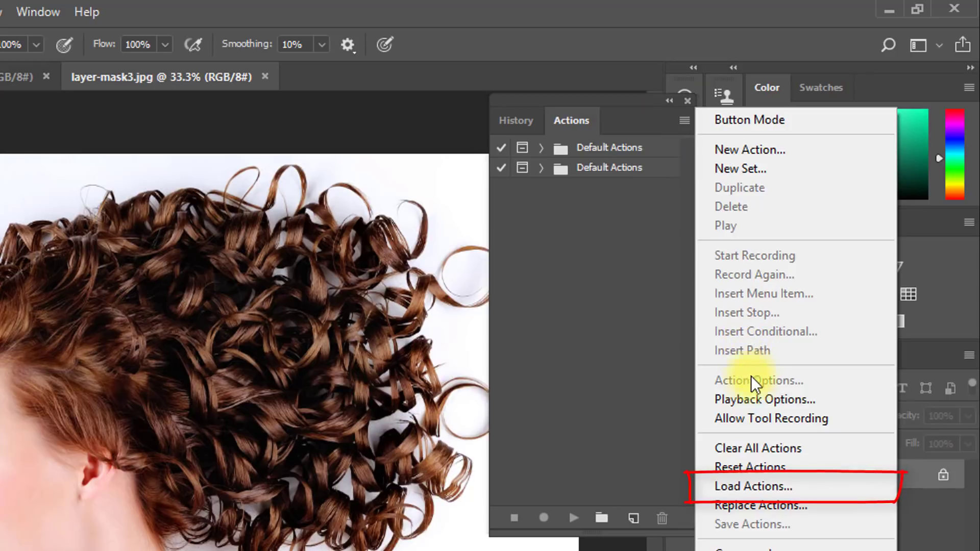
click(776, 486)
click(59, 280)
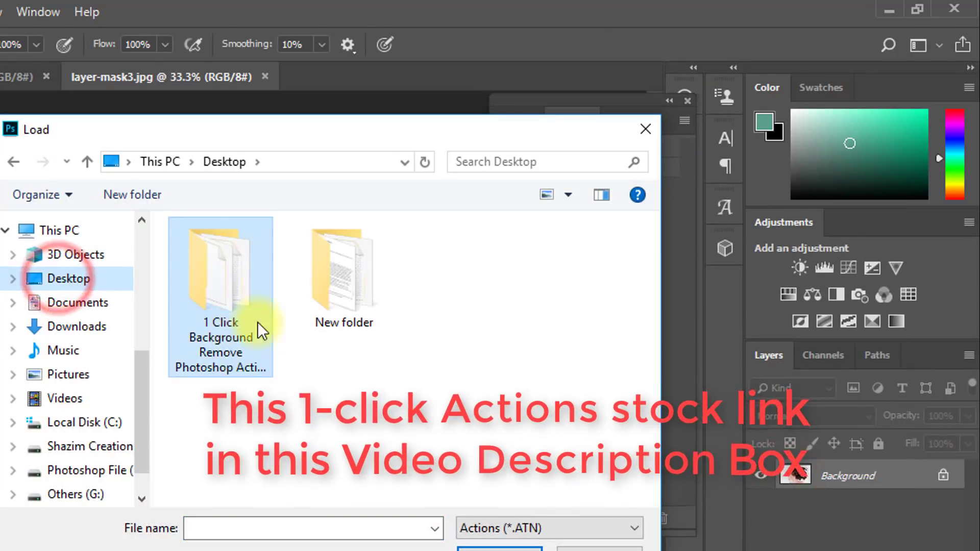
double_click(210, 295)
click(232, 308)
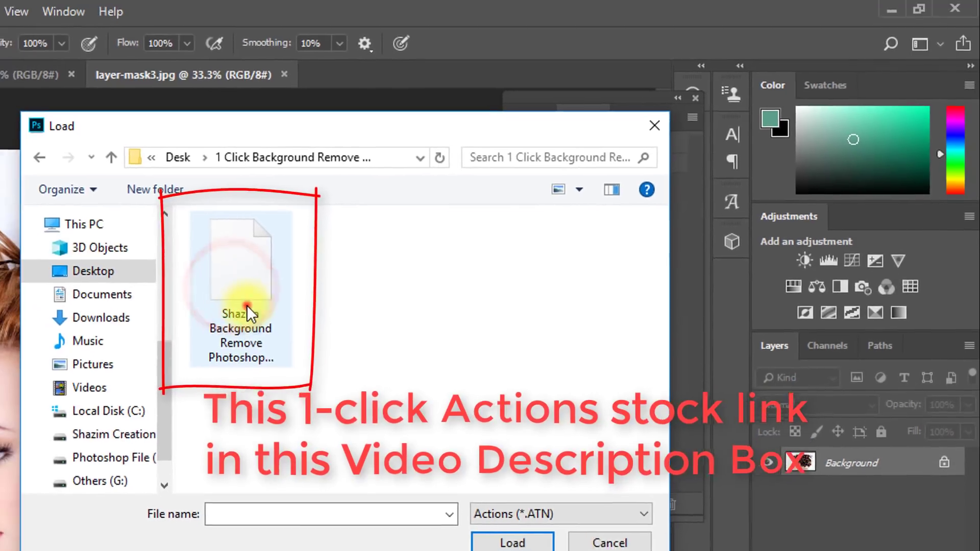
click(535, 514)
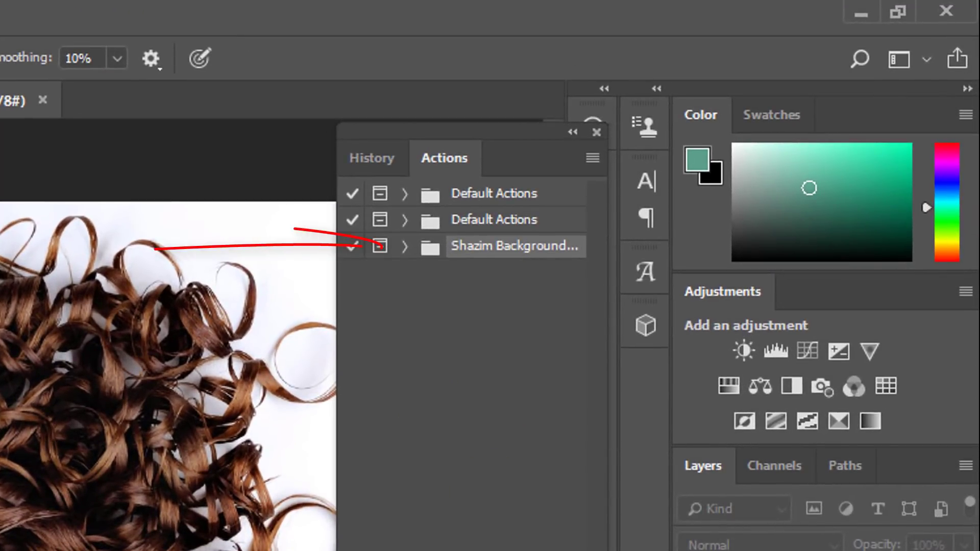
Step: Run the White Remover Normal action from the loaded set on layer-mask3.jpg
click(404, 246)
click(427, 403)
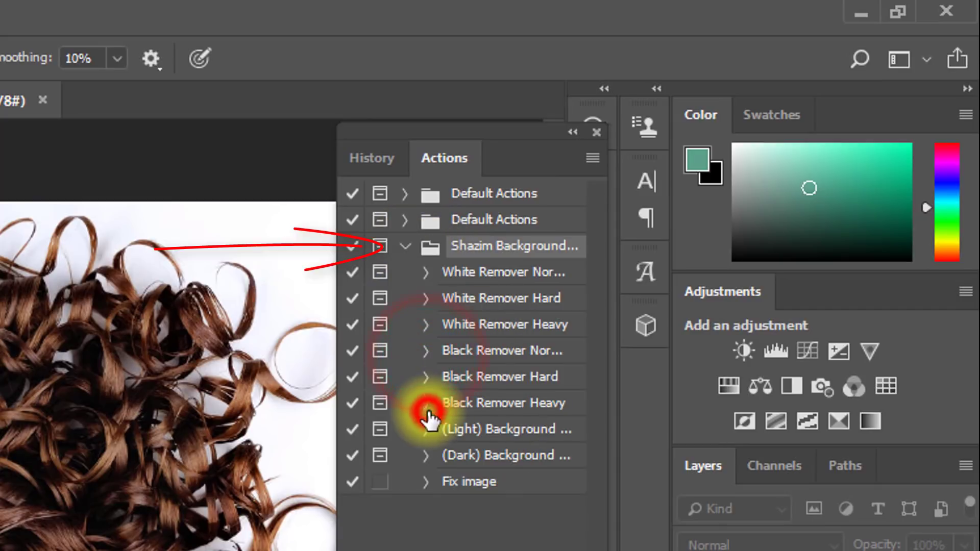
click(470, 271)
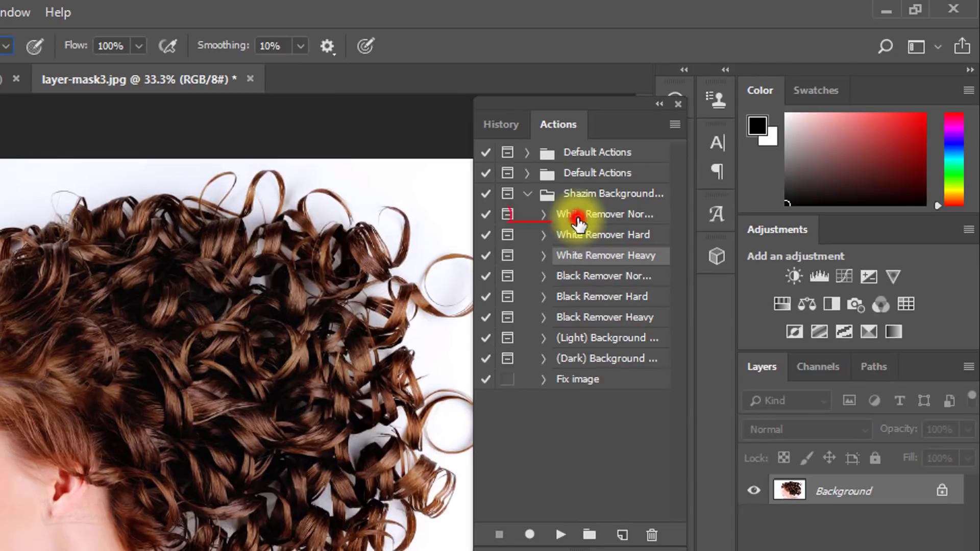
click(585, 216)
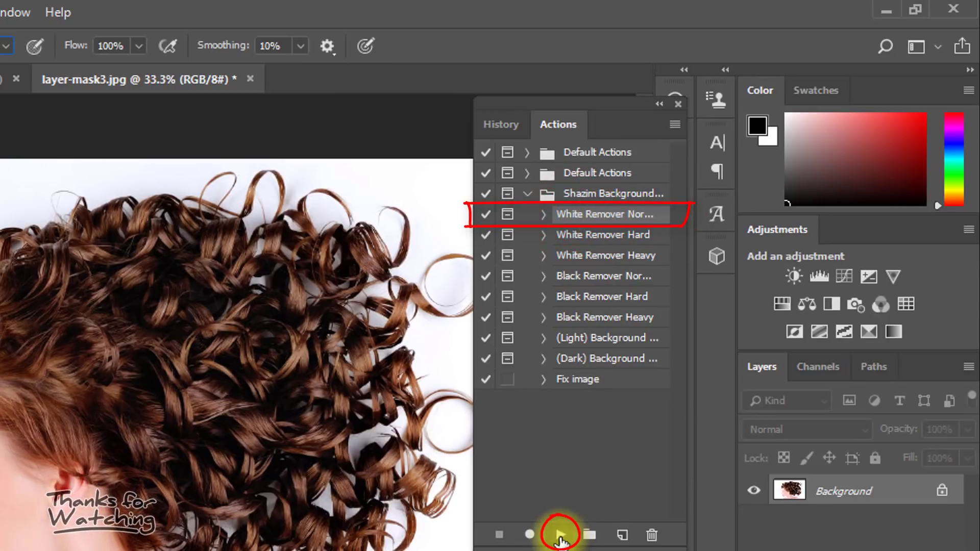
click(561, 535)
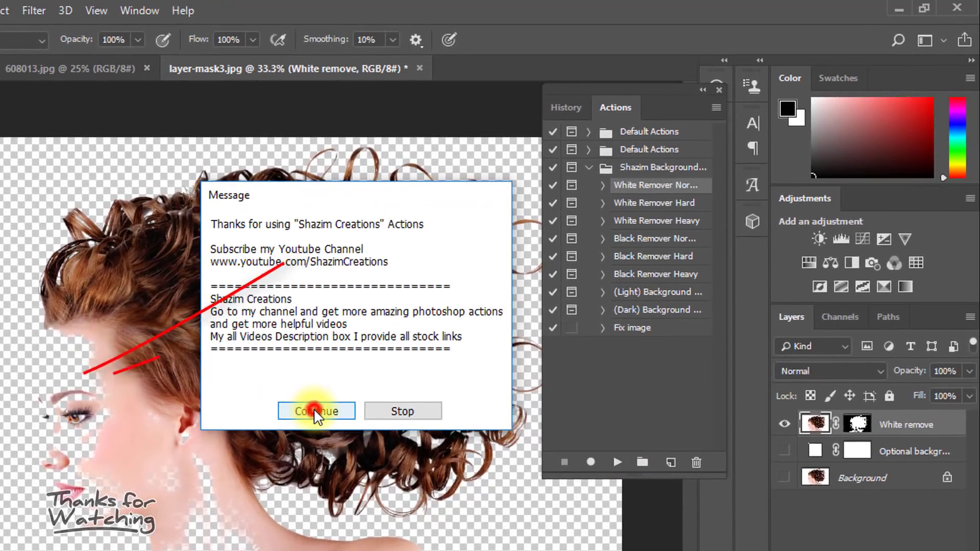
Step: Continue past the action's message, then run the Fix image action to add a black-masked layer
click(317, 411)
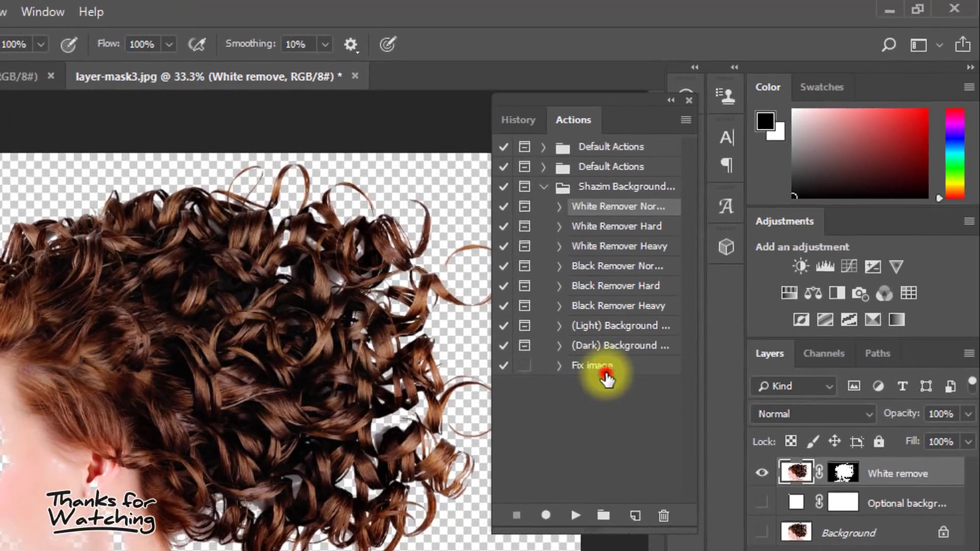
click(631, 327)
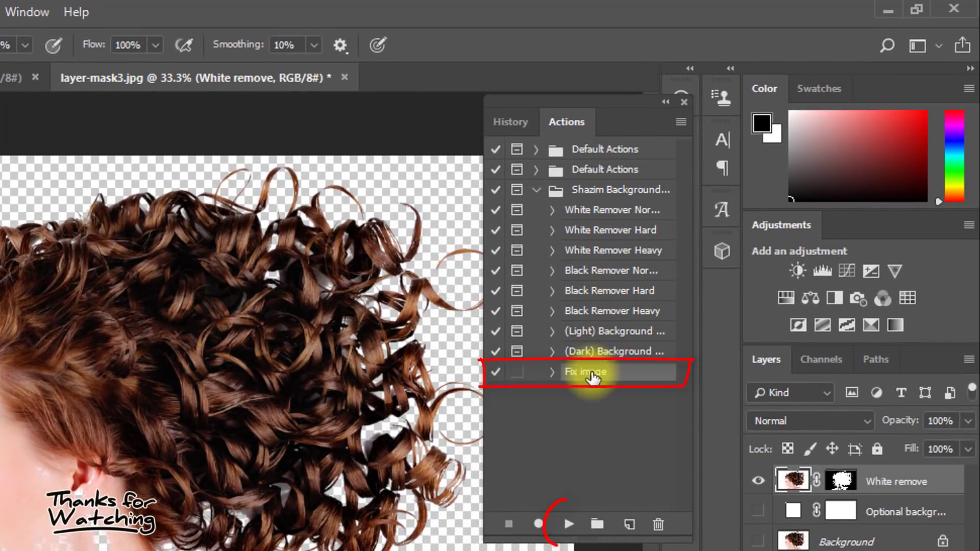
click(568, 524)
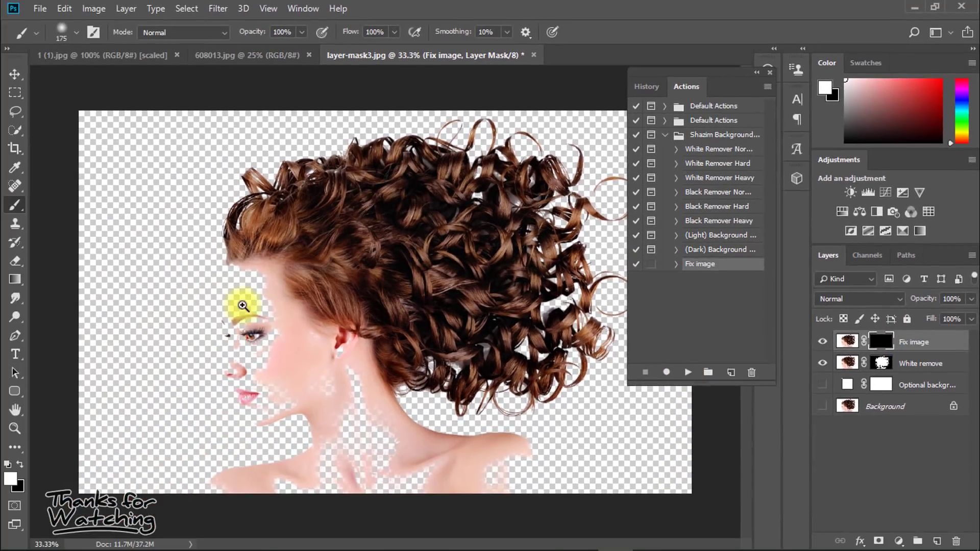
Step: Zoom into the face and brush the transparent patches on the neck and right shoulder back into the mask
click(270, 311)
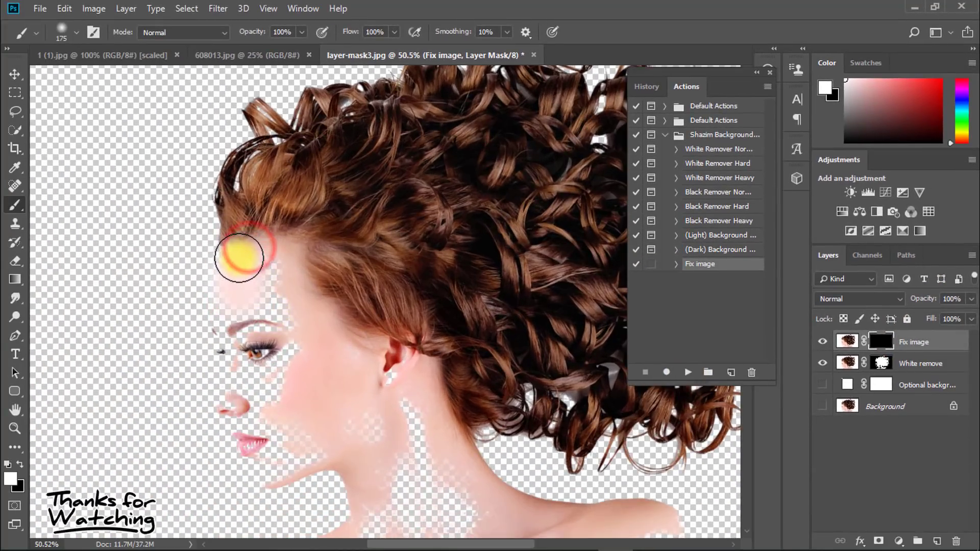
click(279, 328)
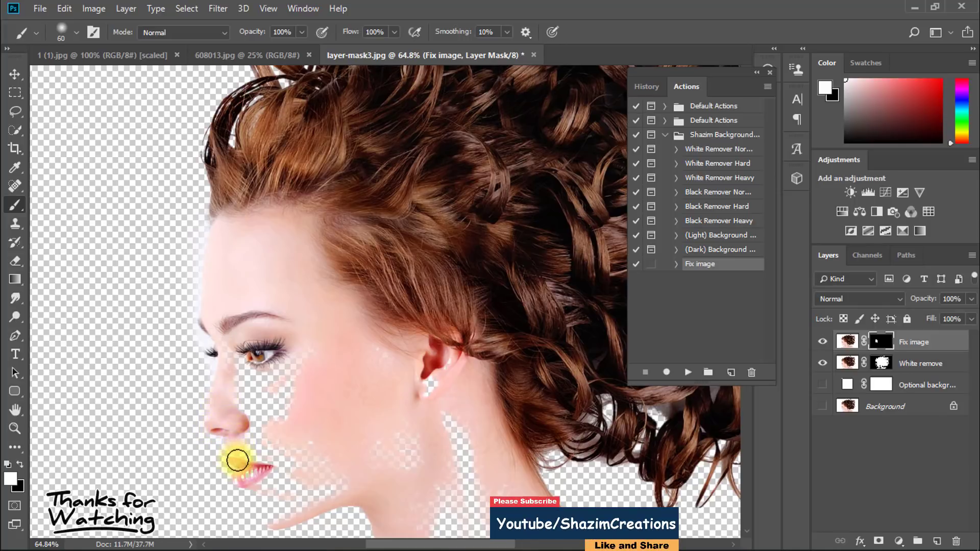
scroll(284, 490, down, 5)
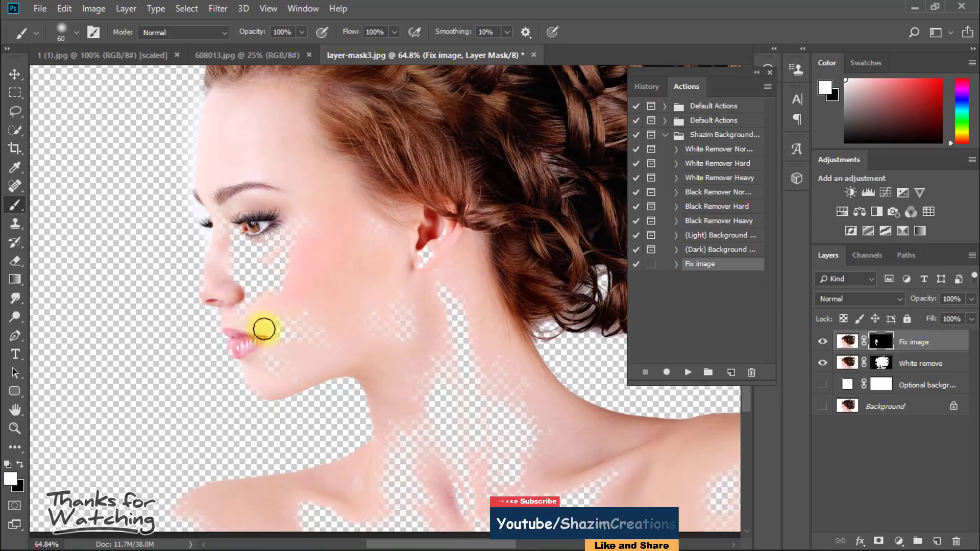
key(bracketright)
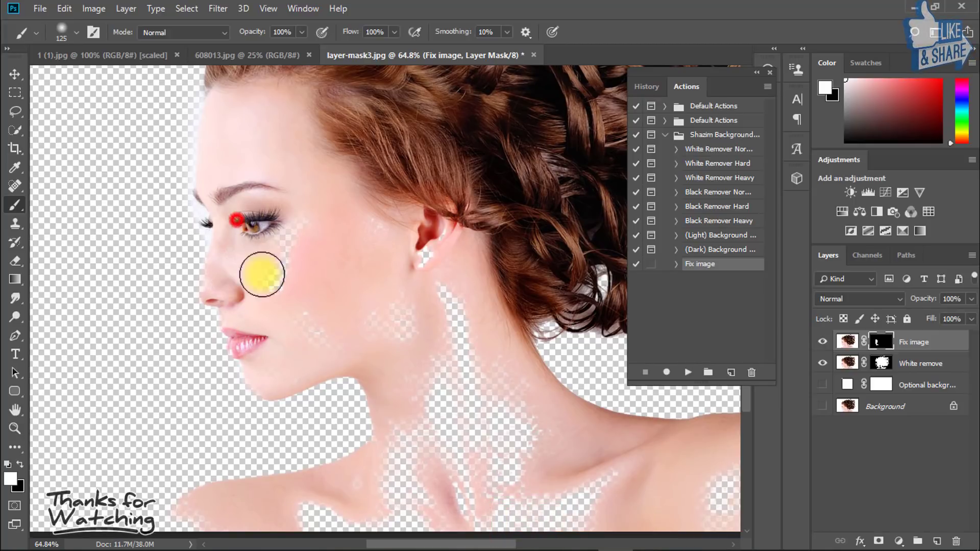
scroll(337, 295, down, 3)
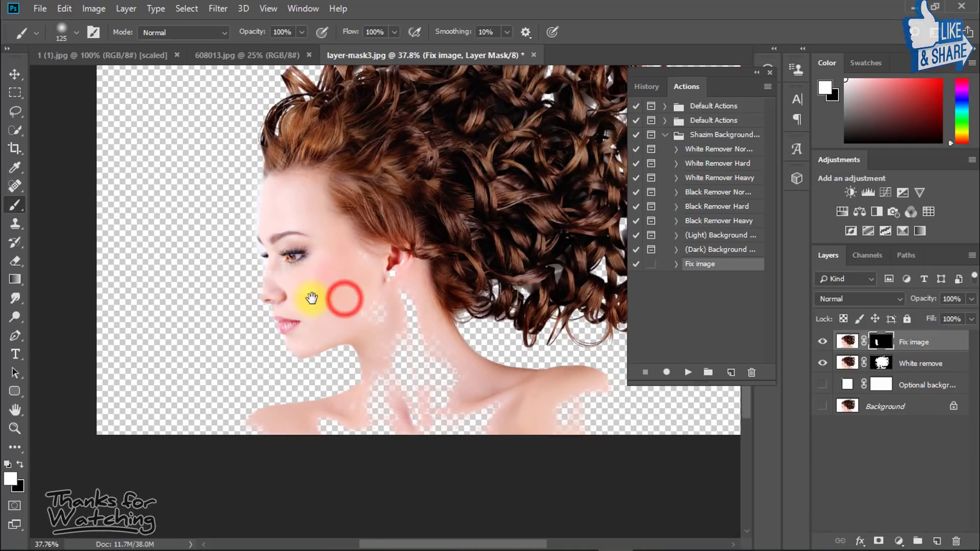
drag(410, 390, 394, 275)
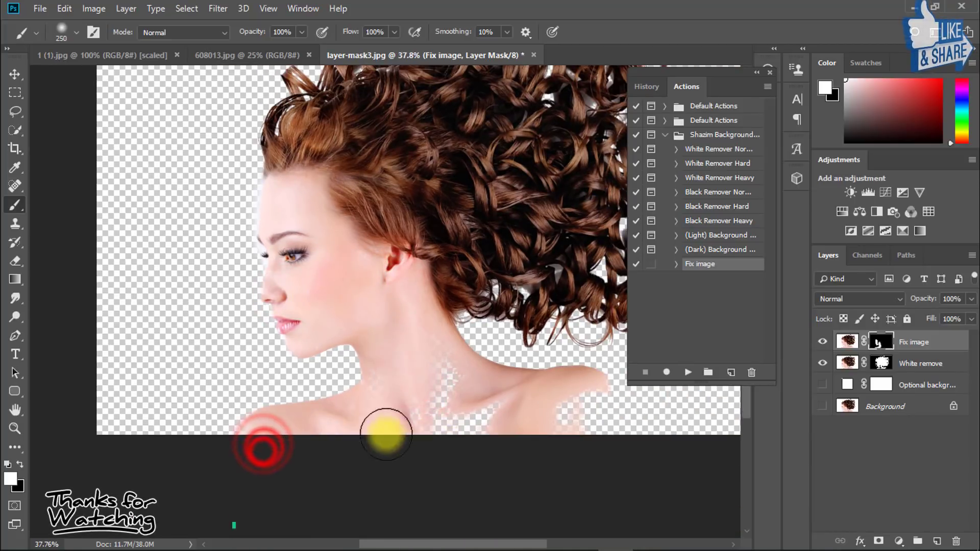
mouse_move(385, 432)
mouse_down()
mouse_move(619, 425)
mouse_move(452, 429)
mouse_up()
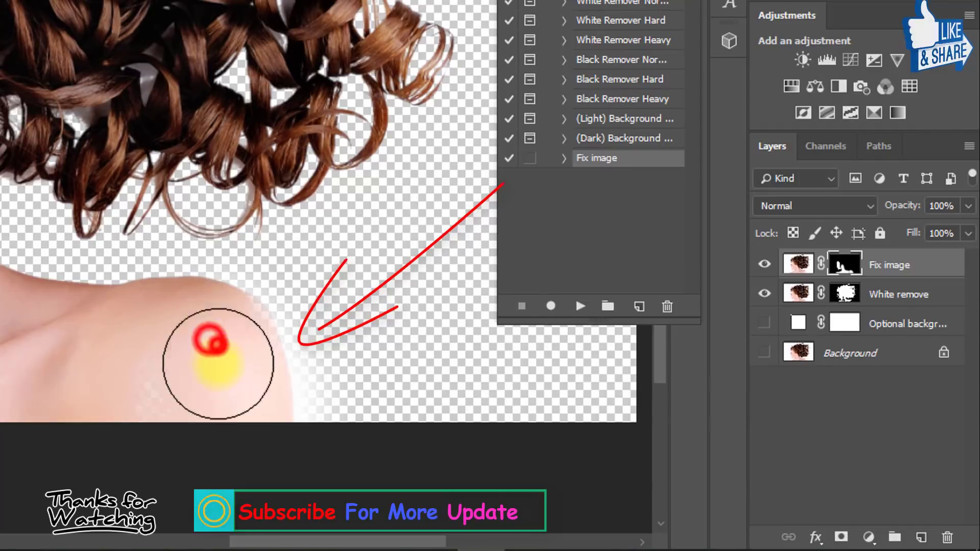
Step: Dab over the remaining shoulder edge patches and bring the whole head back into view
click(218, 336)
click(218, 349)
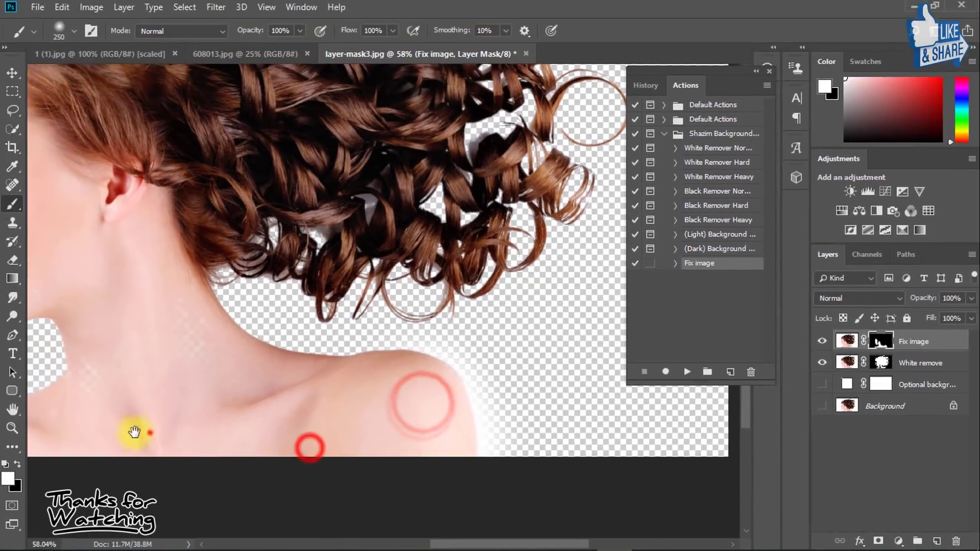
drag(307, 116, 413, 306)
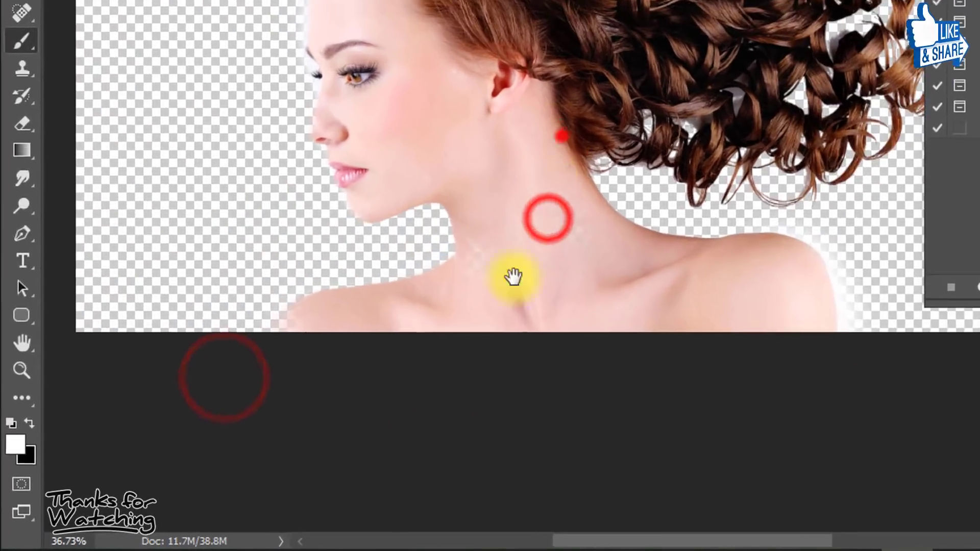
drag(512, 276, 406, 192)
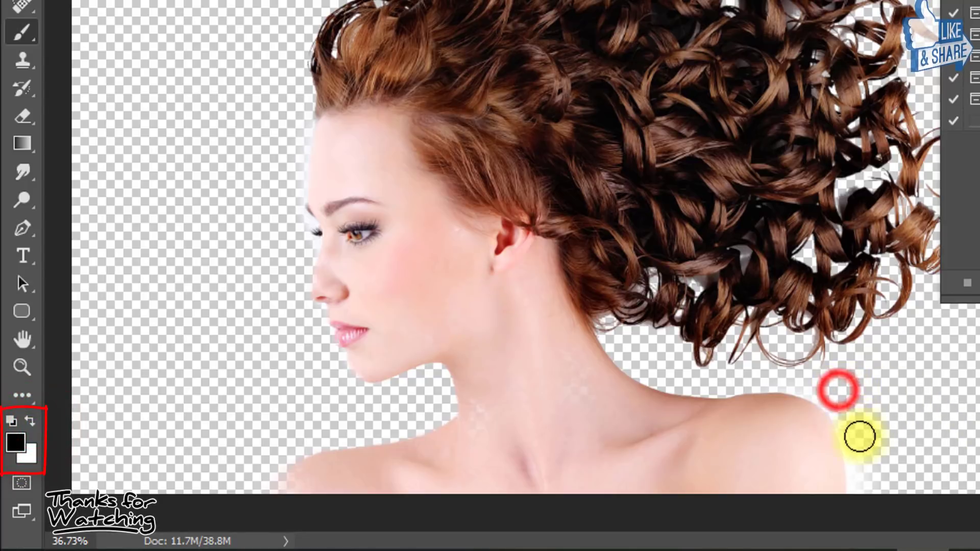
Step: Inspect the shoulder, swap to white foreground, then switch to the 608013.jpg wavy-haired woman photo
drag(849, 422, 908, 448)
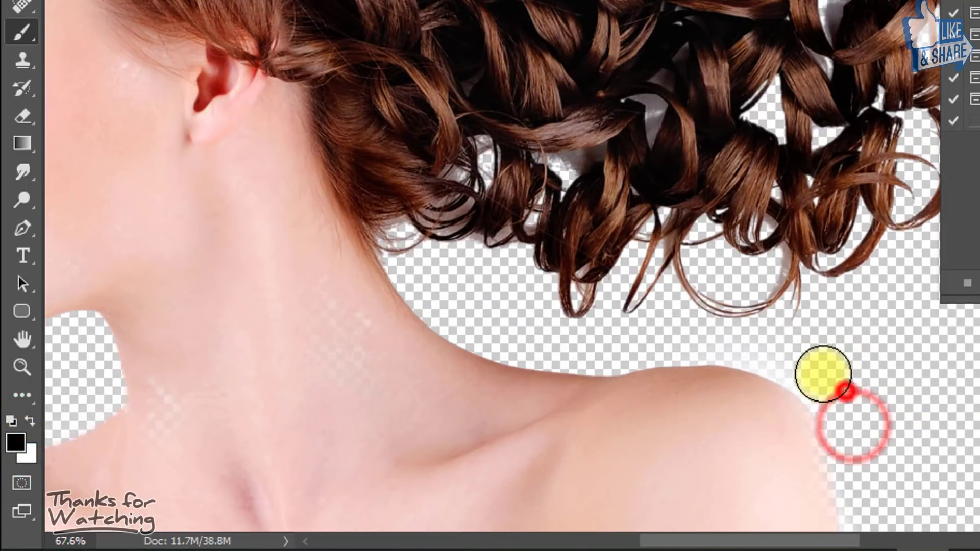
scroll(822, 374, down, 3)
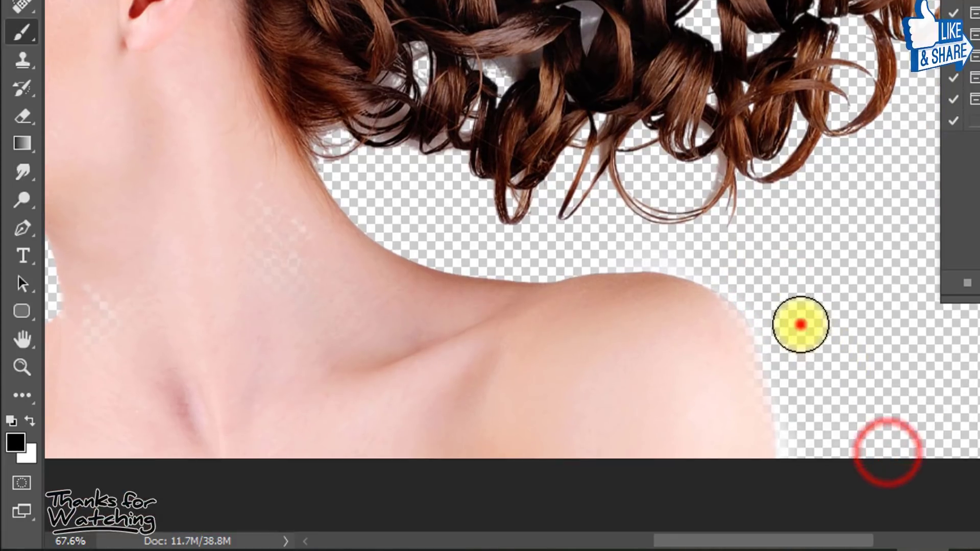
click(29, 421)
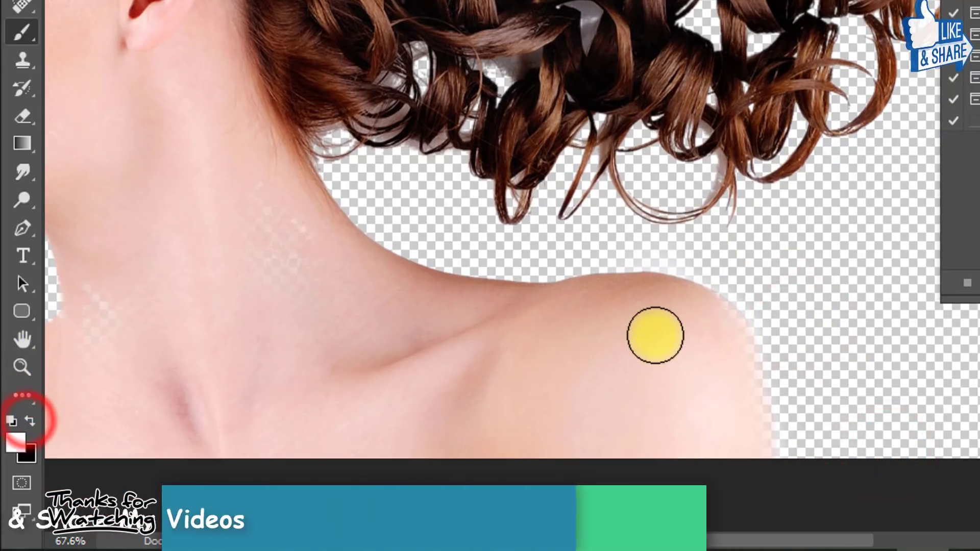
click(700, 328)
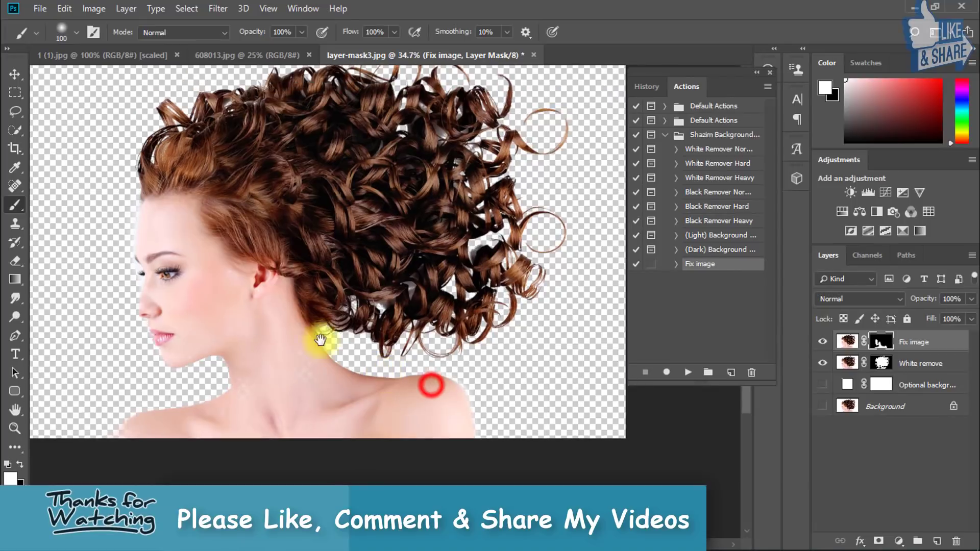
drag(320, 339, 399, 406)
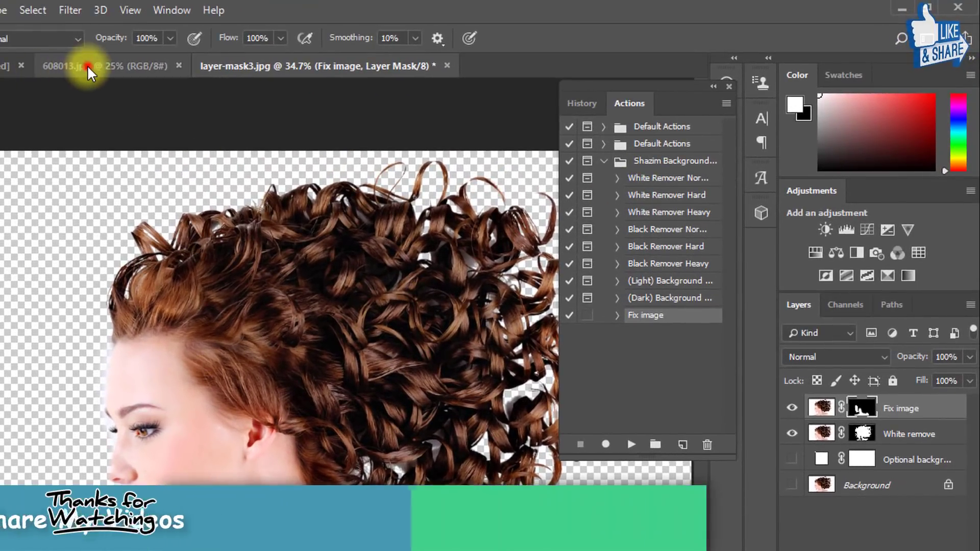
click(84, 66)
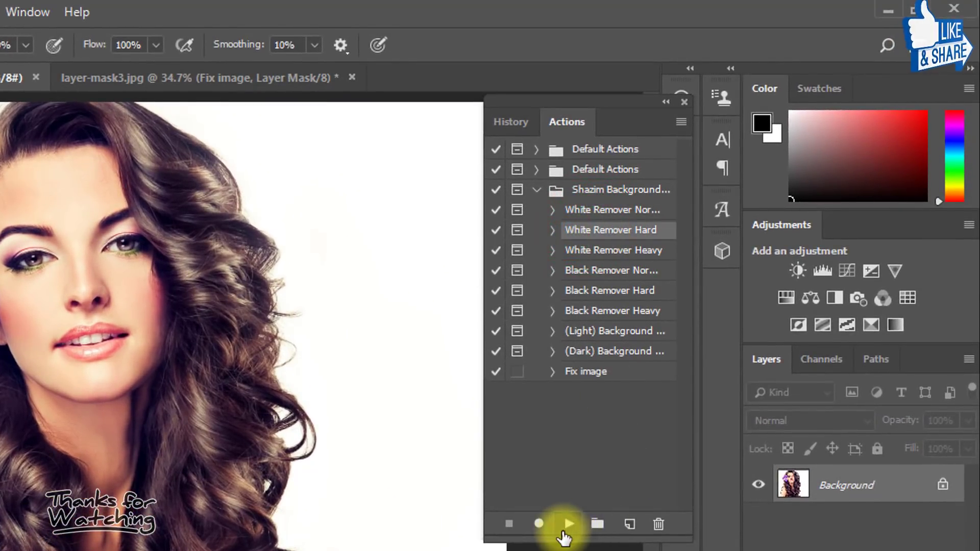
Step: Run White Remover Hard on the wavy-haired woman, continuing past both warning dialogs
click(568, 524)
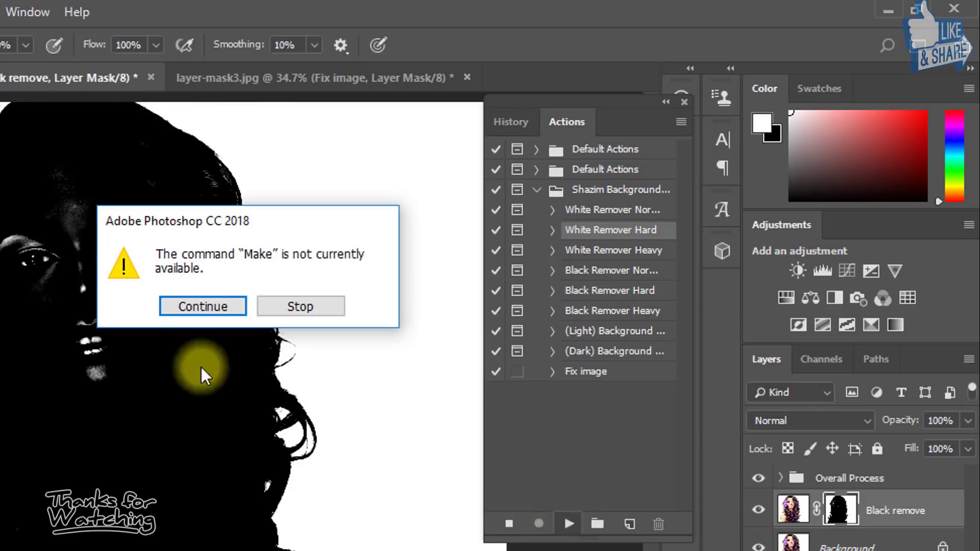
click(202, 307)
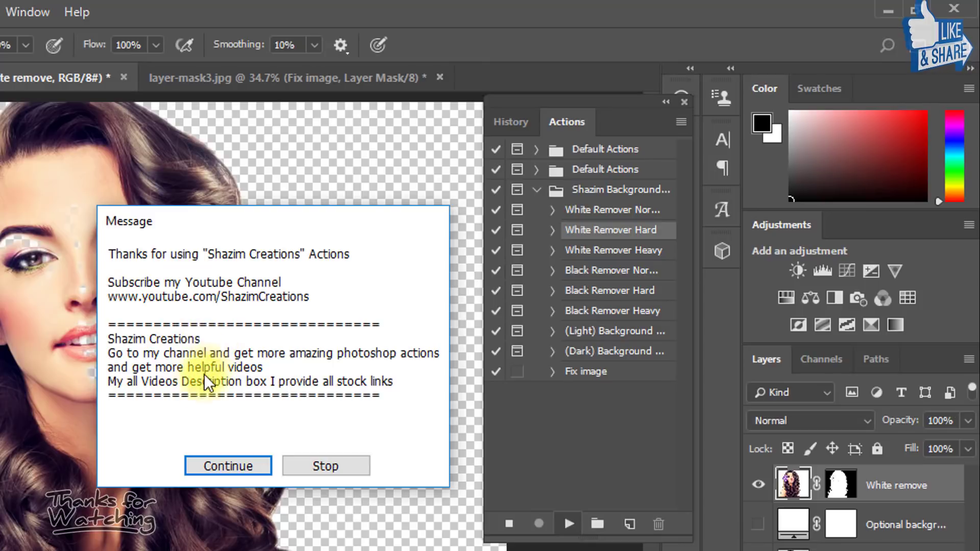
click(208, 462)
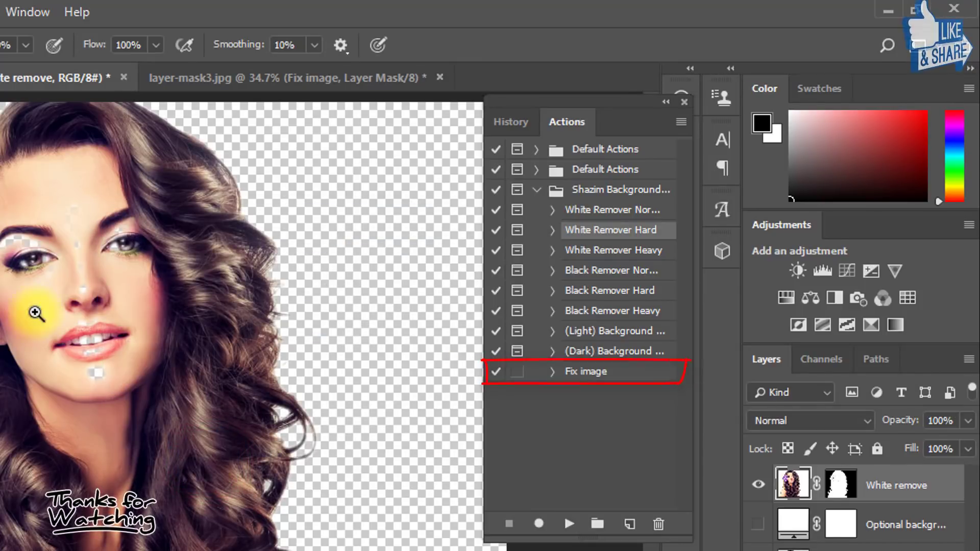
scroll(39, 313, up, 5)
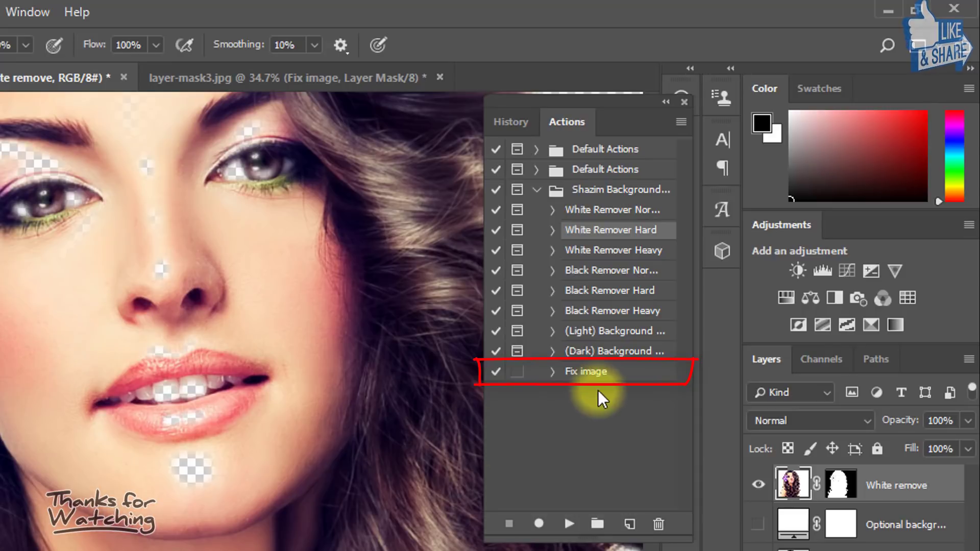
Step: Run the Fix image action and pan/zoom to the transparent patches on the face, shoulder and arm
click(586, 371)
click(568, 525)
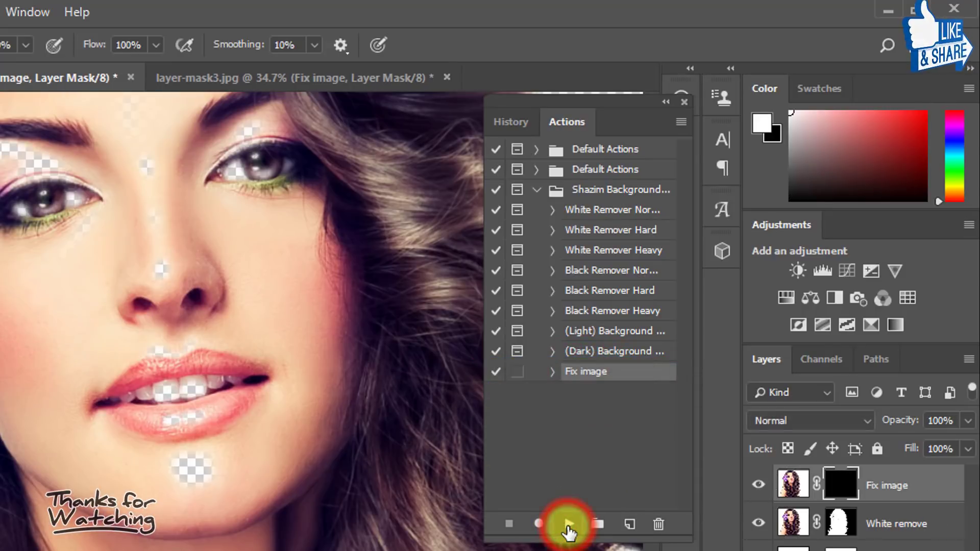
scroll(42, 108, down, 3)
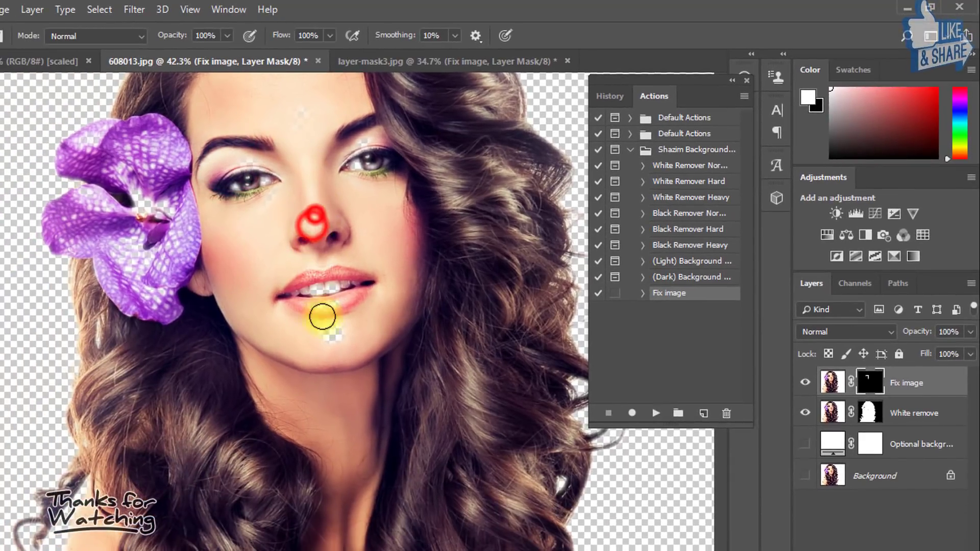
scroll(340, 322, down, 1)
drag(352, 254, 318, 293)
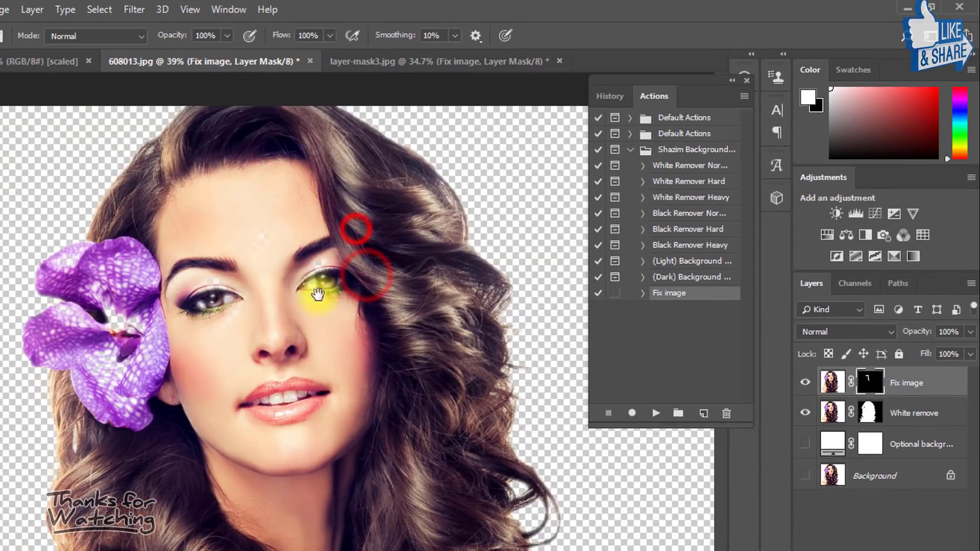
scroll(341, 289, down, 2)
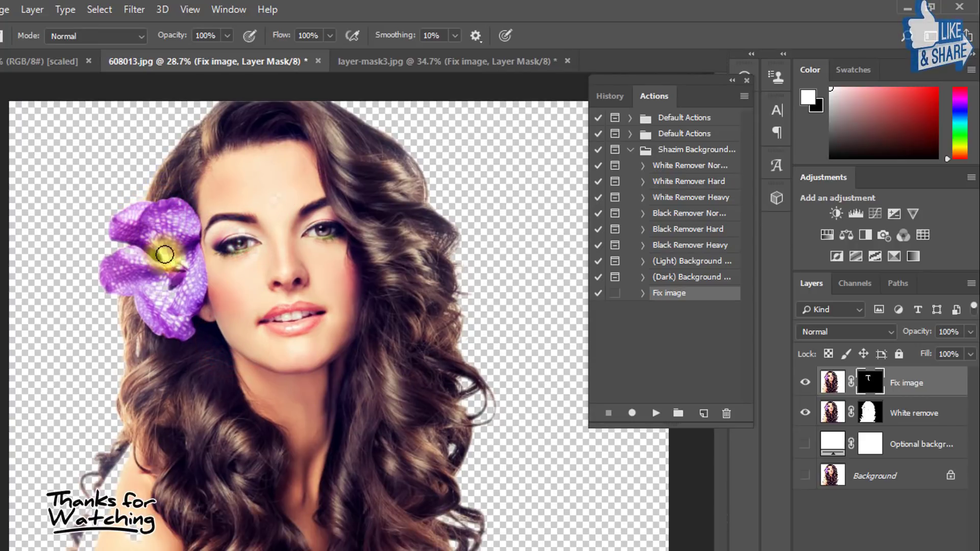
drag(185, 384, 181, 337)
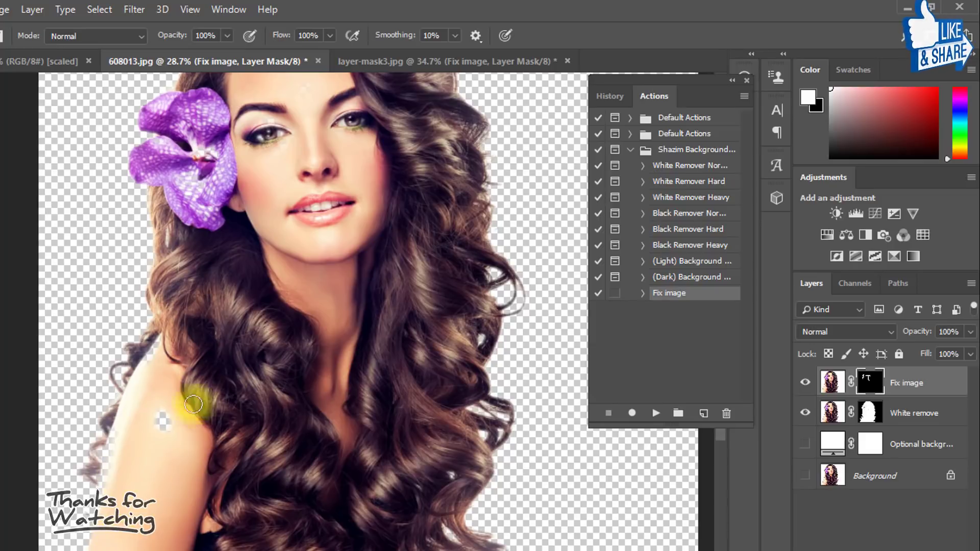
click(121, 419)
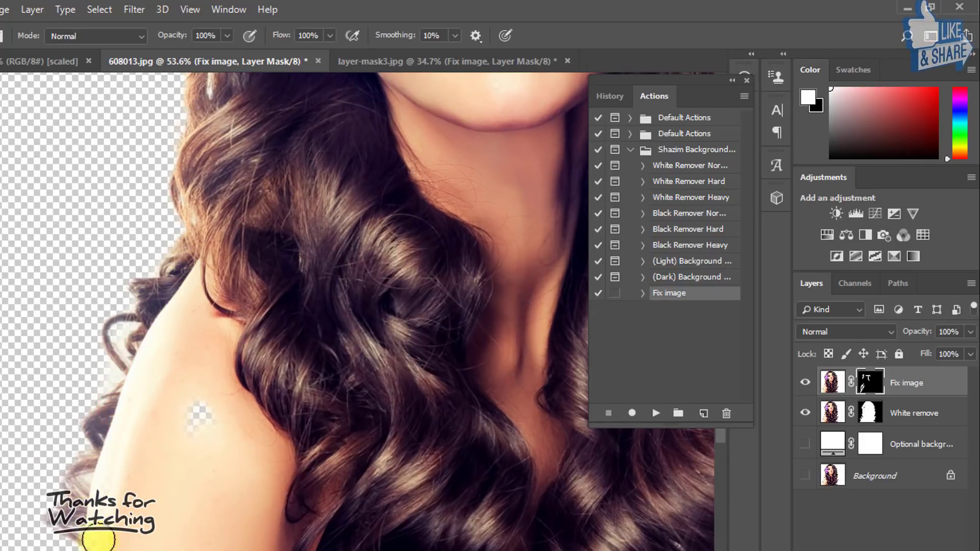
drag(98, 541, 159, 341)
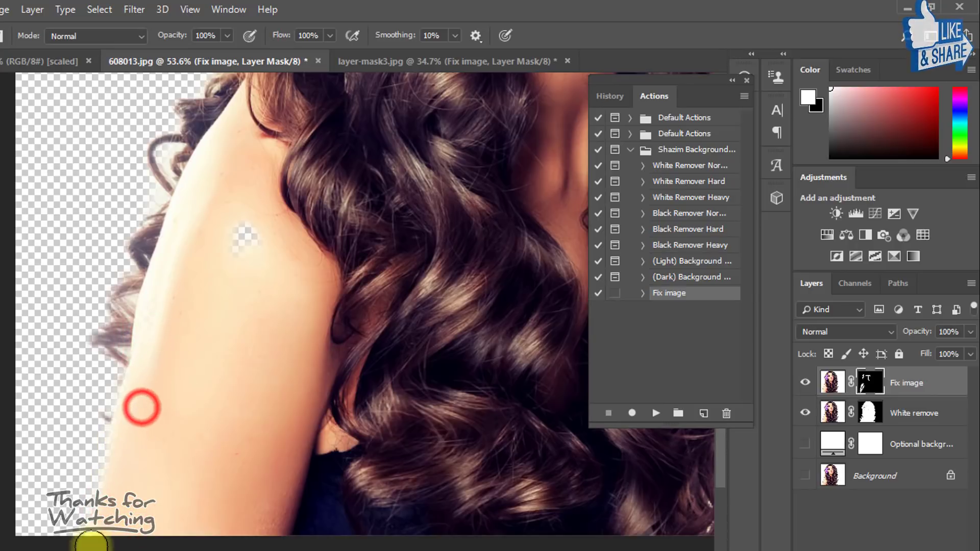
scroll(224, 267, down, 3)
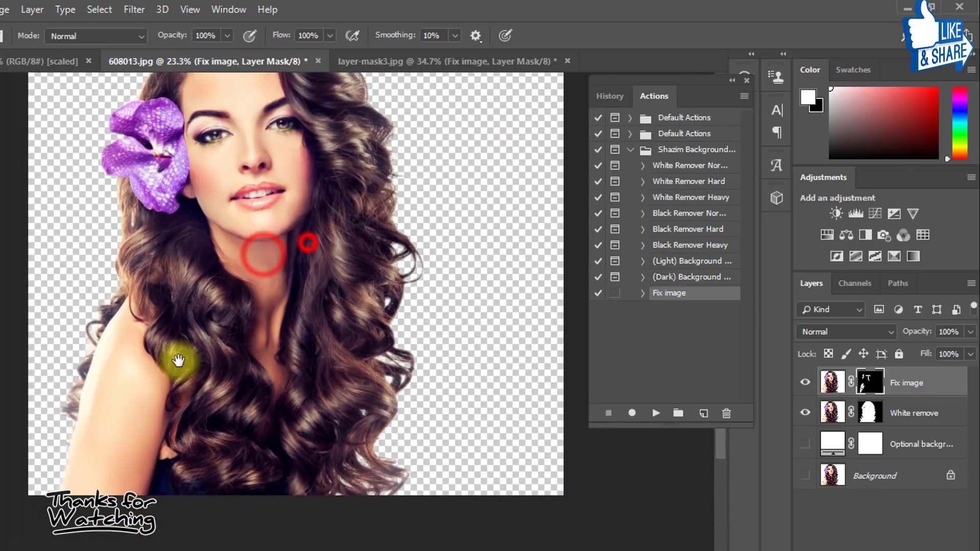
scroll(268, 252, down, 2)
scroll(366, 238, up, 1)
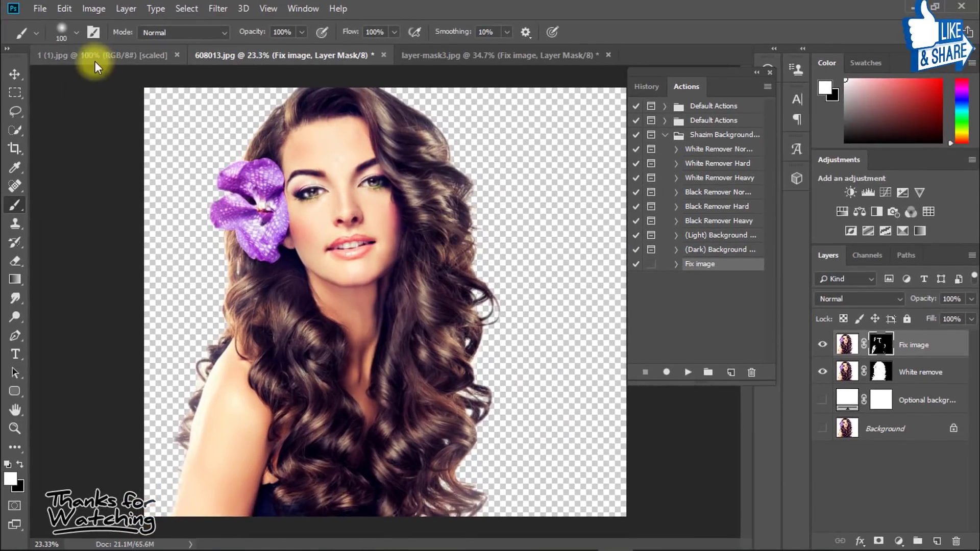
Step: Switch to the 1 (1).jpg photo of the woman holding a camera
click(97, 56)
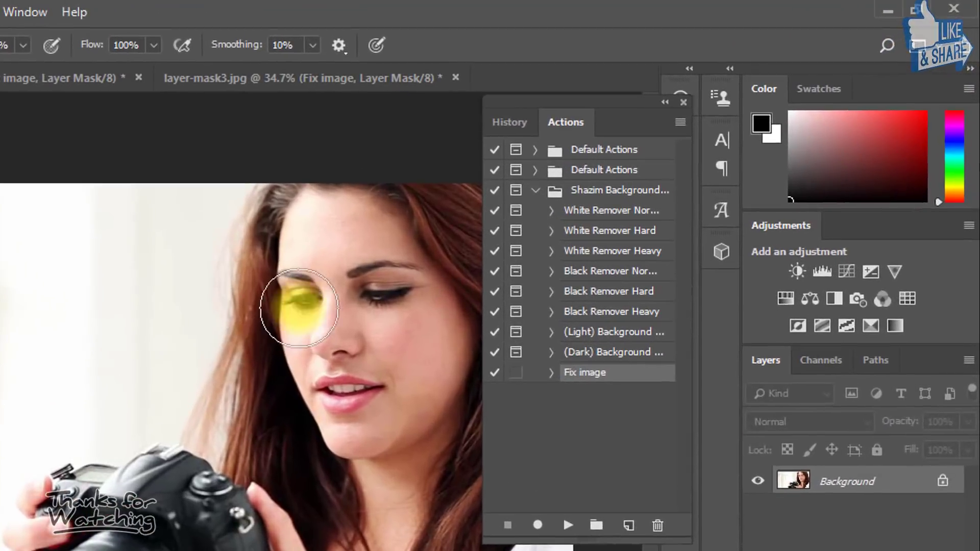